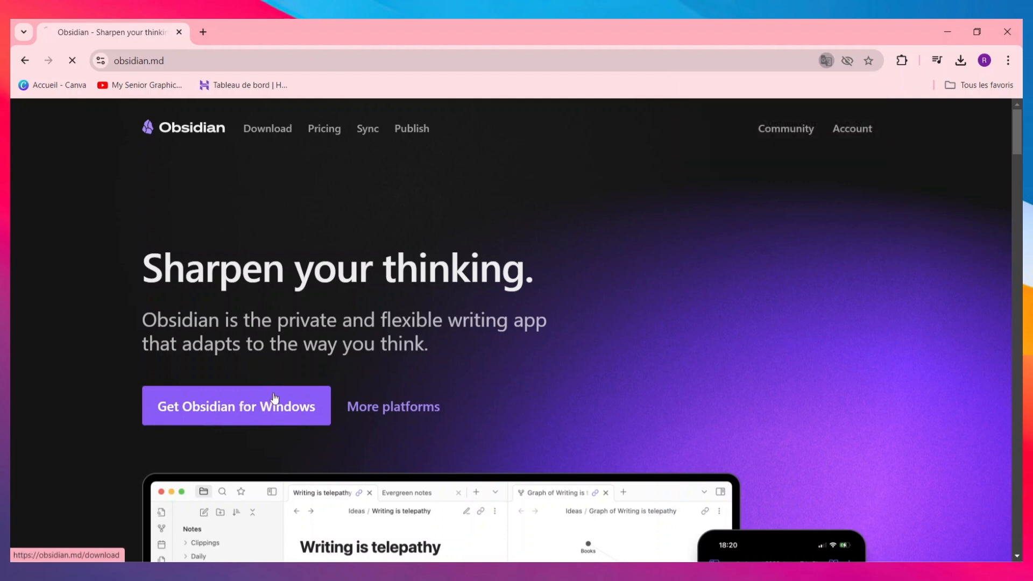
- Install Obsidian 1.6.7 from the downloaded setup file for the current user only, in the default folder, and launch it
scroll(555, 437, "down", 2)
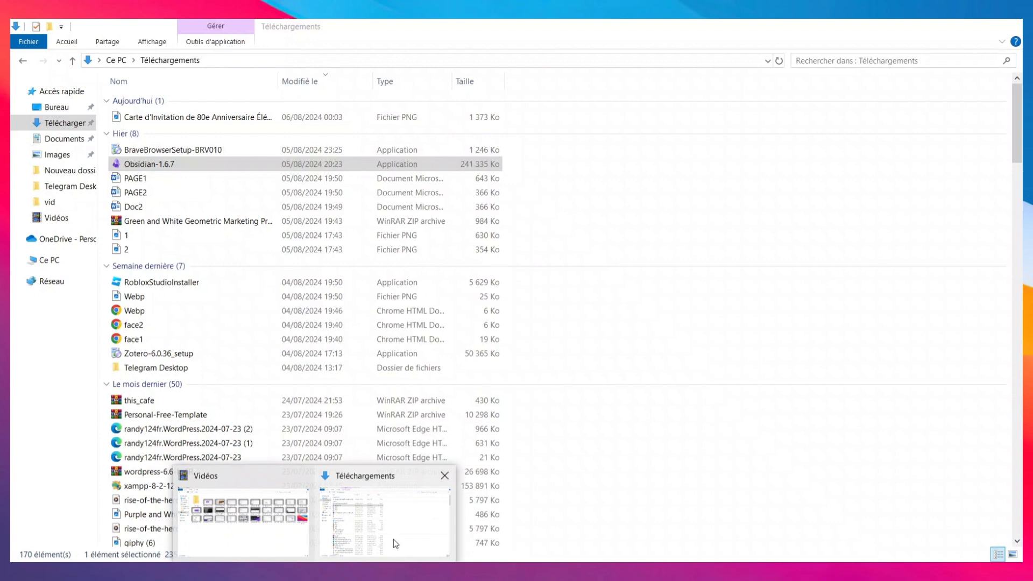
left_click(388, 516)
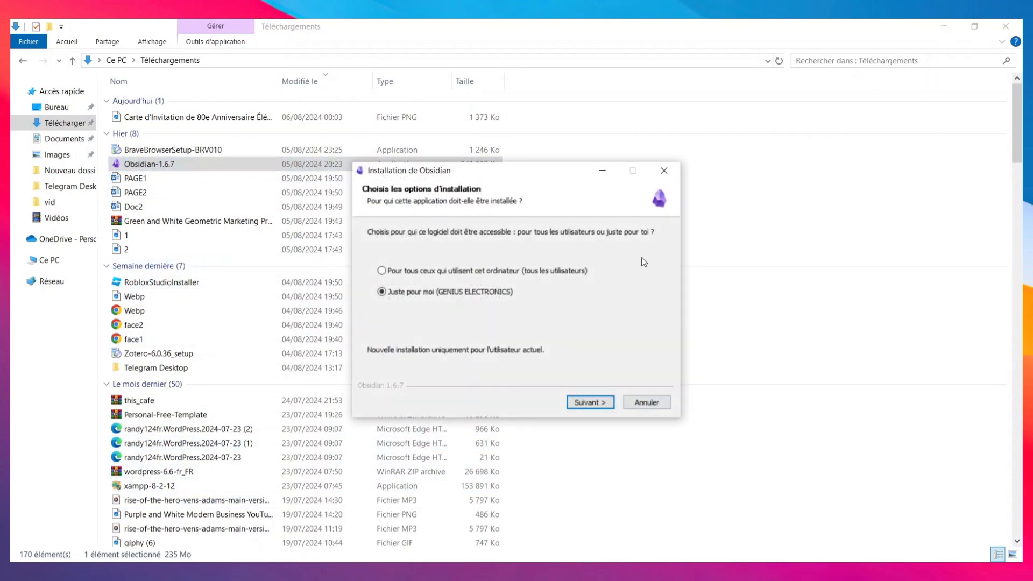
left_click(943, 26)
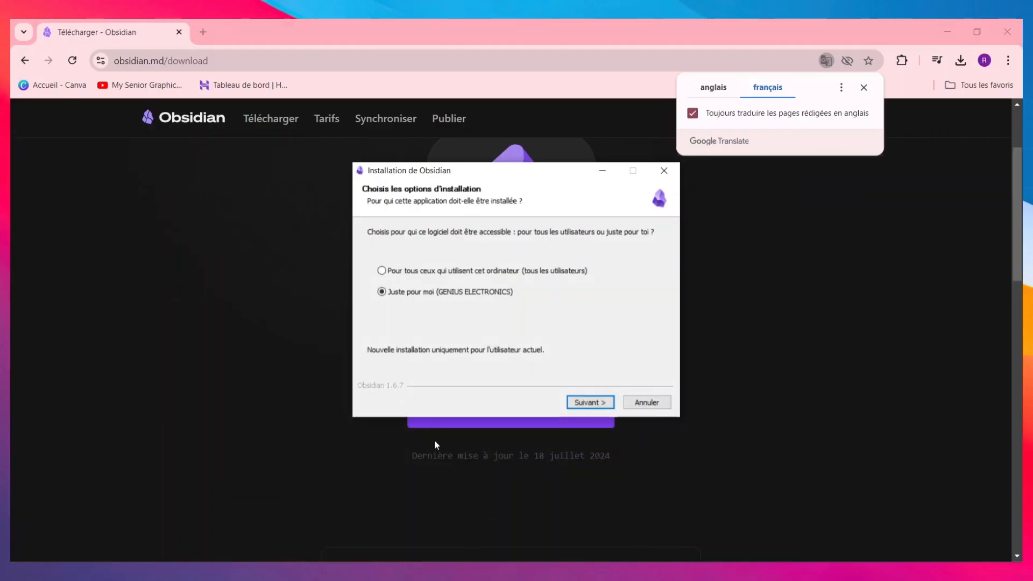
left_click(583, 403)
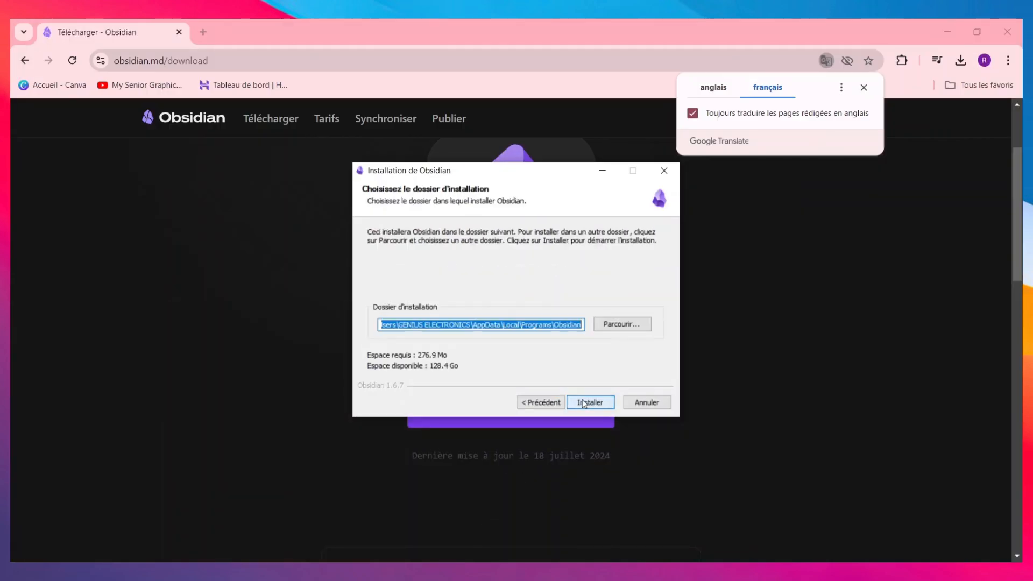
left_click(586, 408)
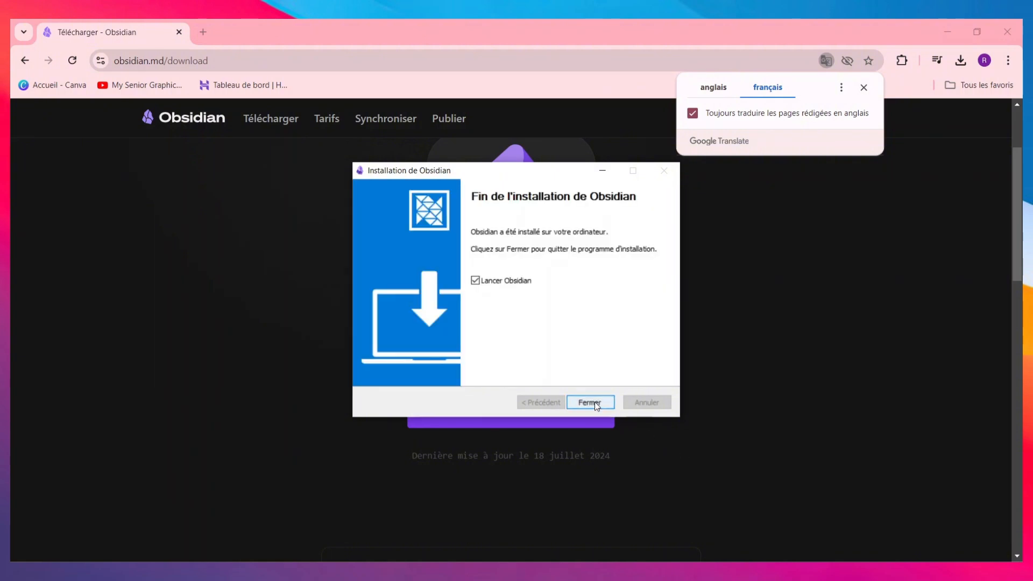
left_click(590, 403)
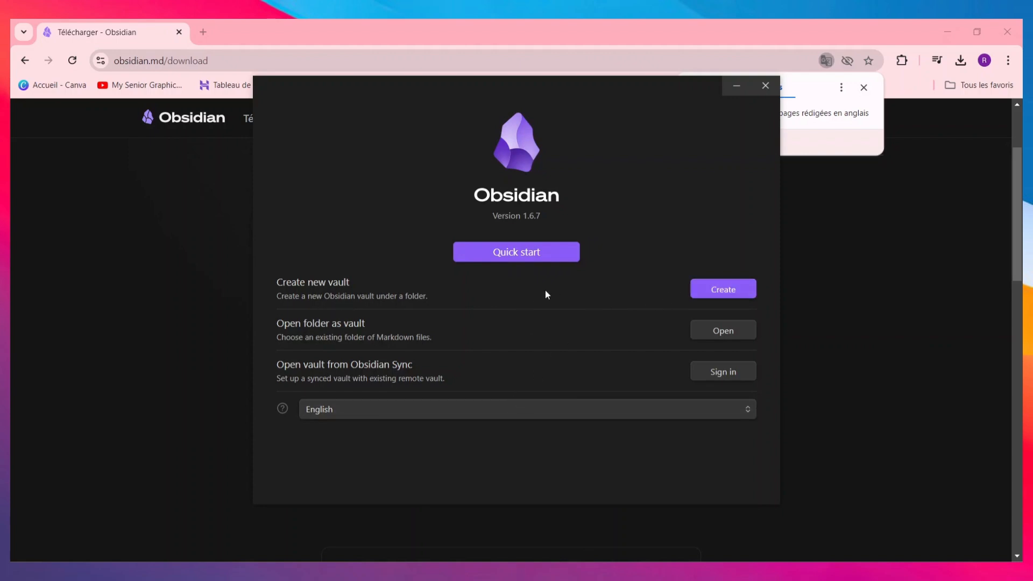
- Create a new local vault named rndreview in the Téléchargements folder
left_click(735, 291)
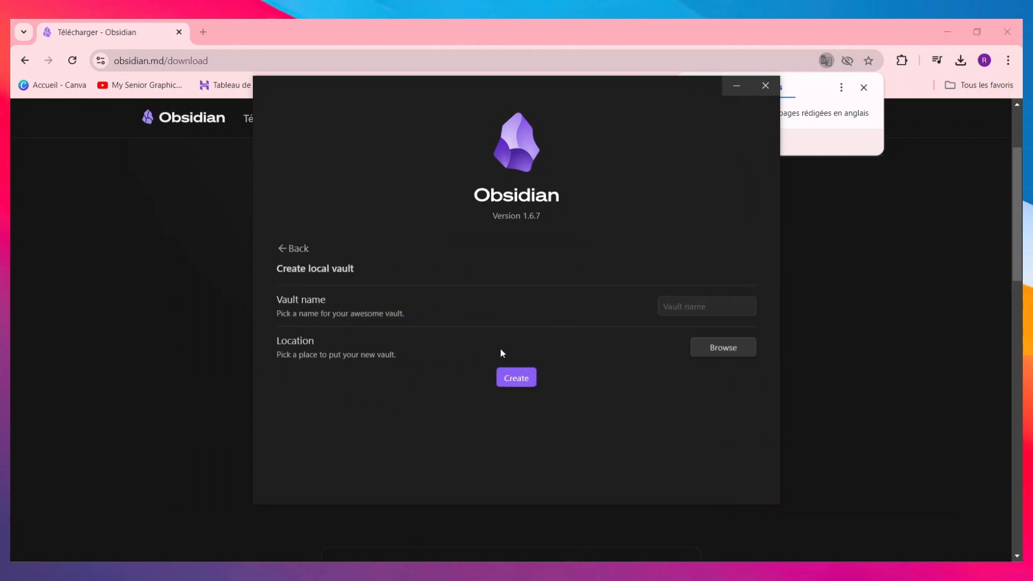
left_click(692, 308)
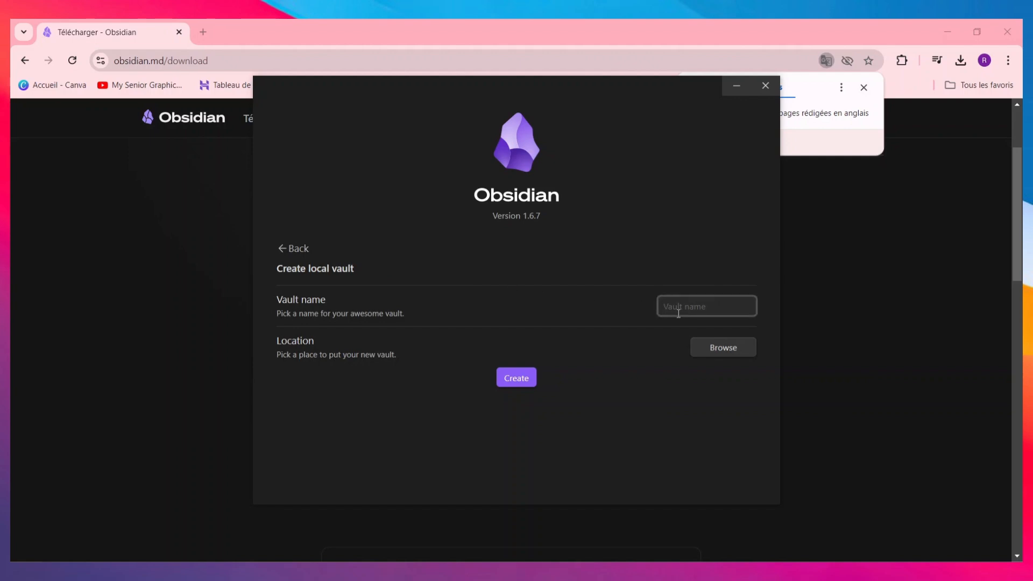
type("rndreview")
left_click(727, 351)
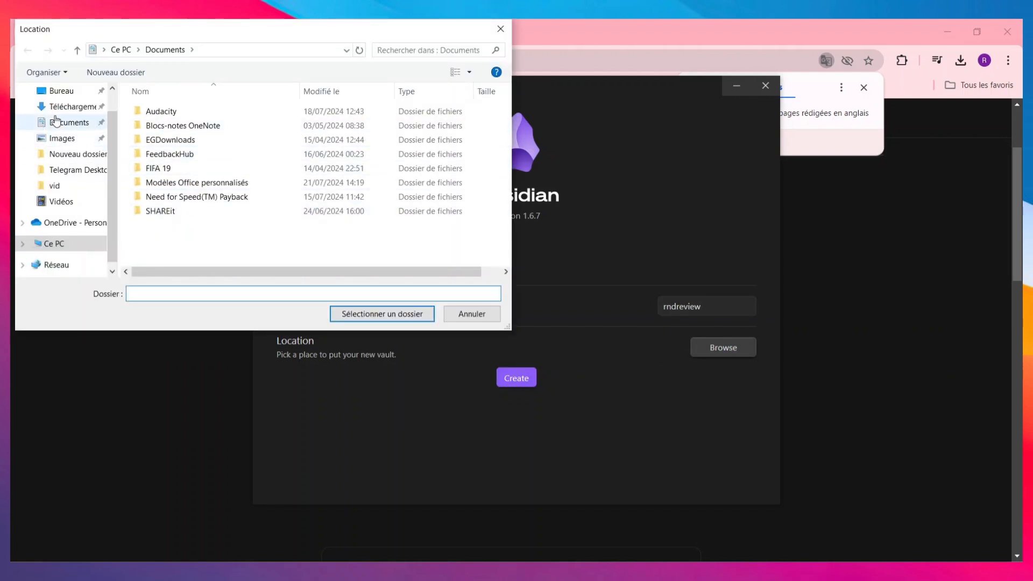
left_click(70, 107)
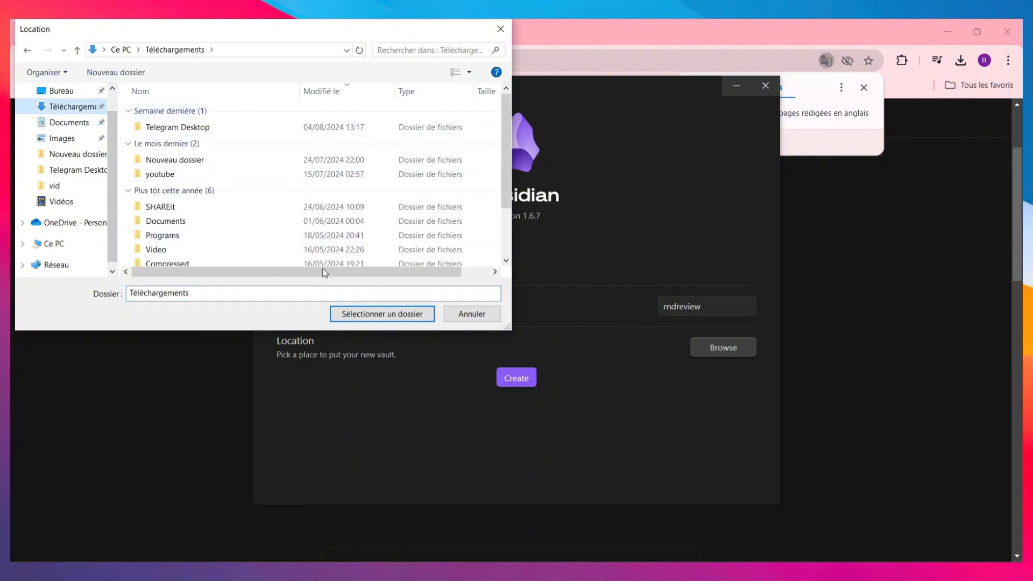
left_click(382, 314)
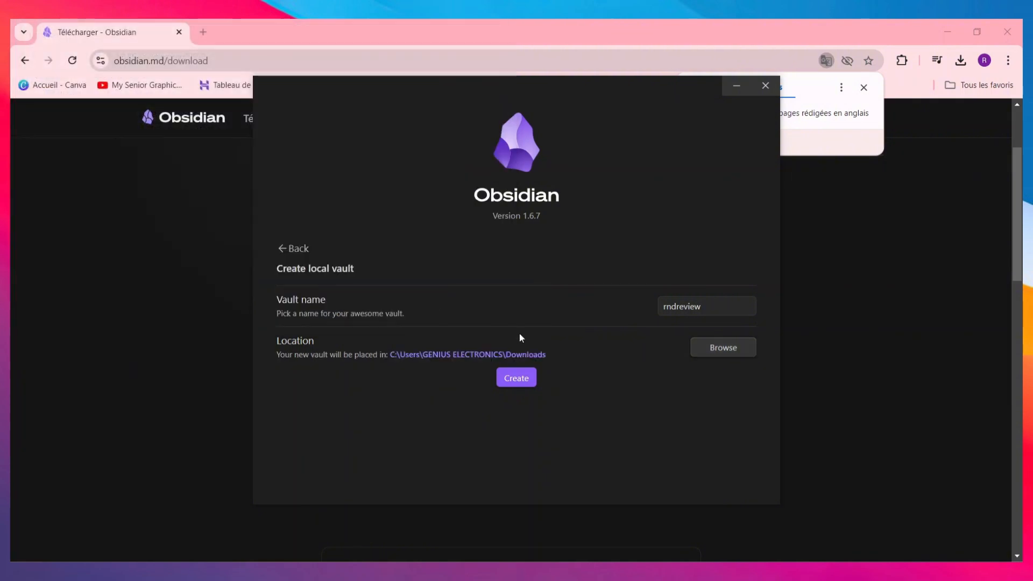
left_click(516, 377)
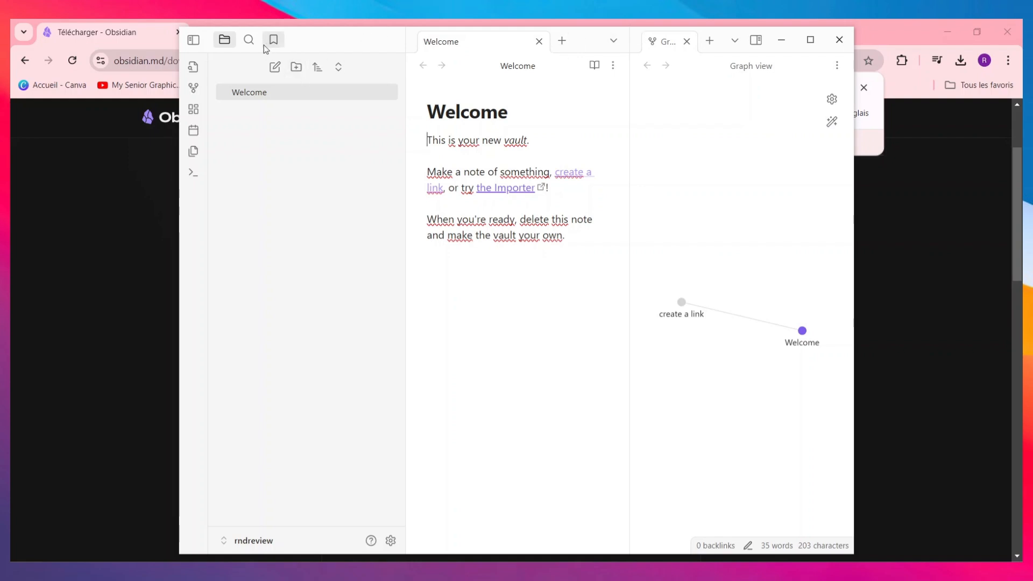
- Create a new folder in the vault under its default name
left_click(194, 40)
left_click(194, 40)
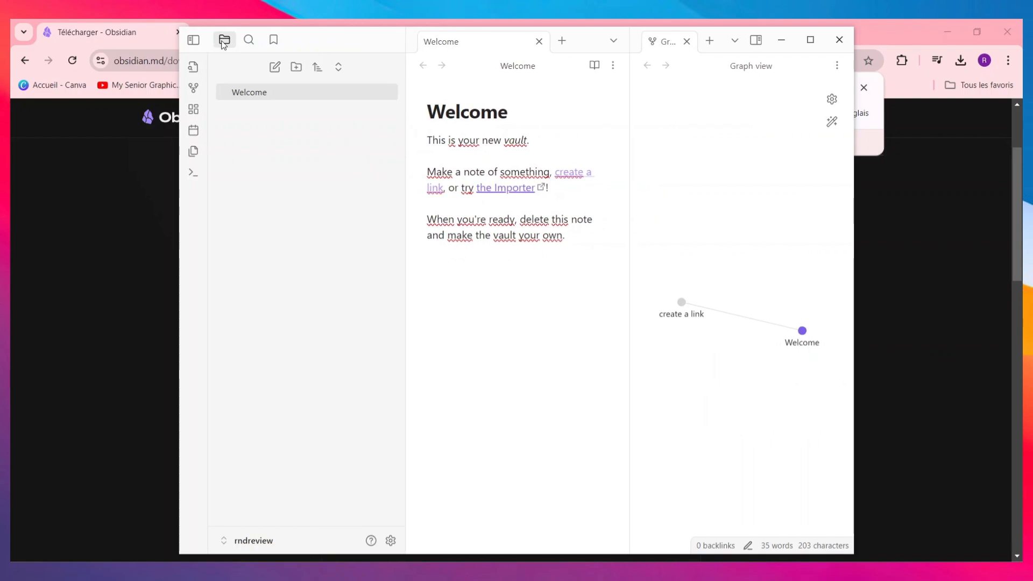
left_click(295, 67)
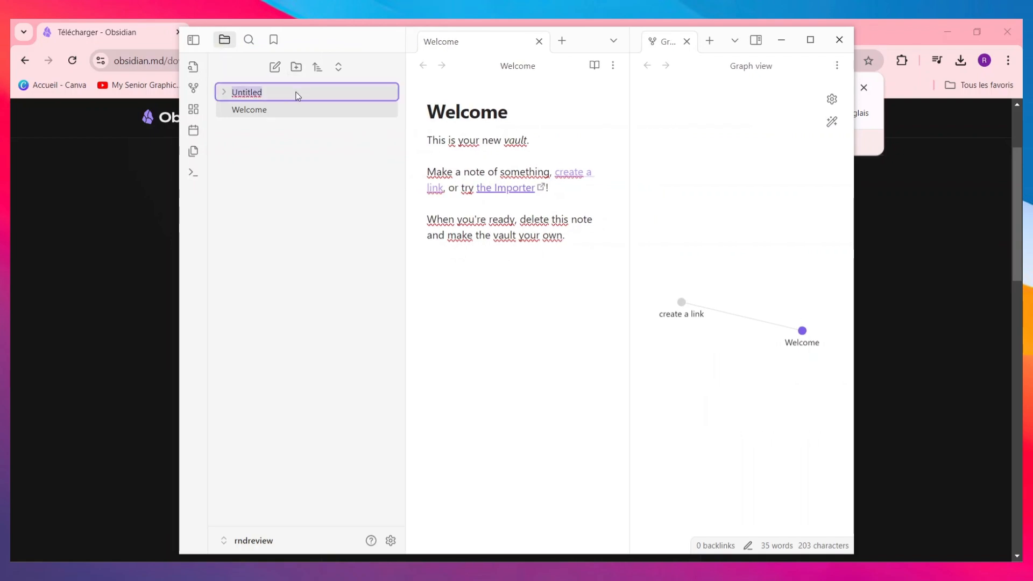
- Create a note titled "chapitre 1; la connaissance" and fill it with the paragraph beginning "Le corps d'un e-mail contient toutes les informations"
left_click(275, 68)
left_click(275, 68)
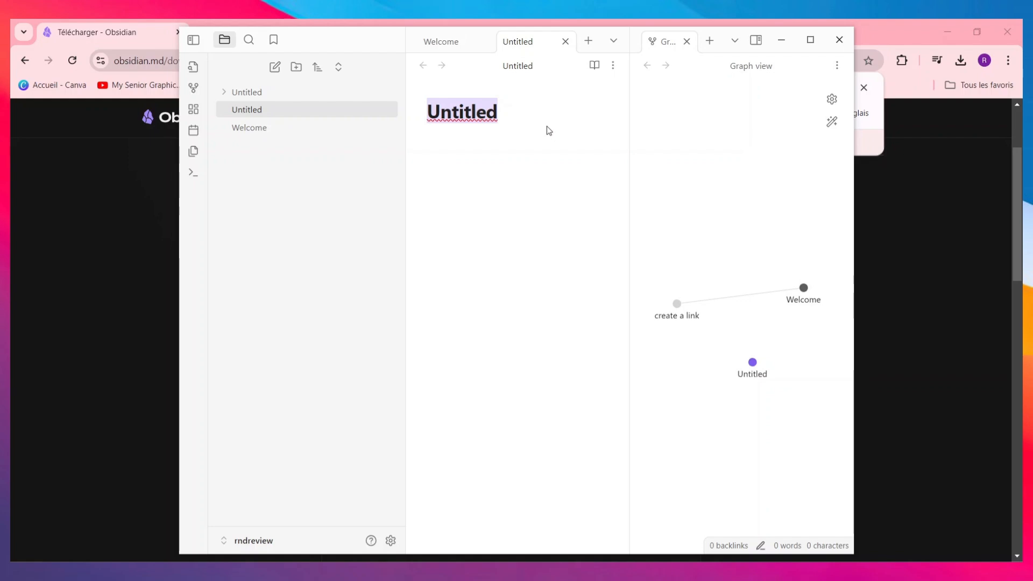
type("chapit")
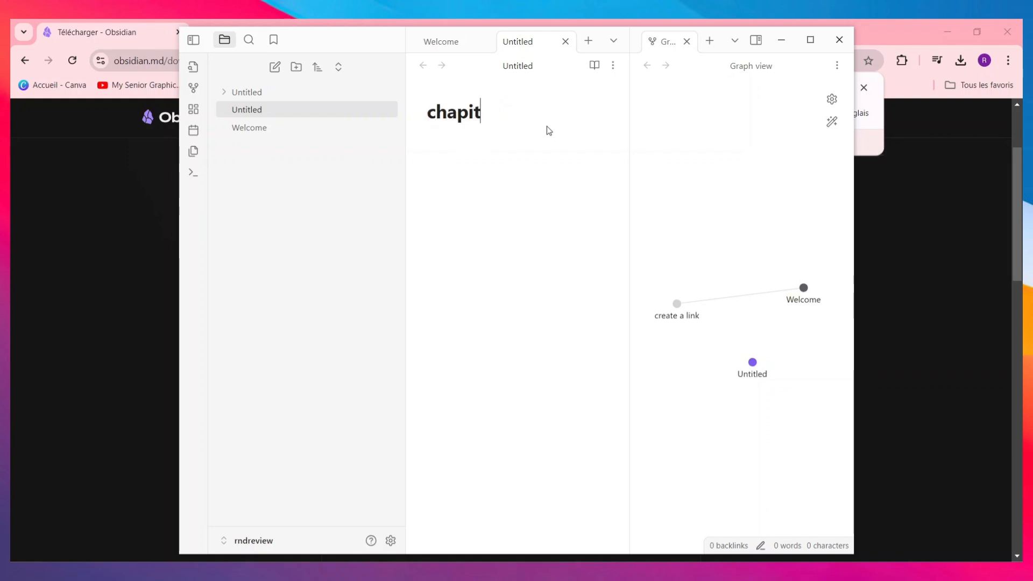
type("re 1; la connaissance")
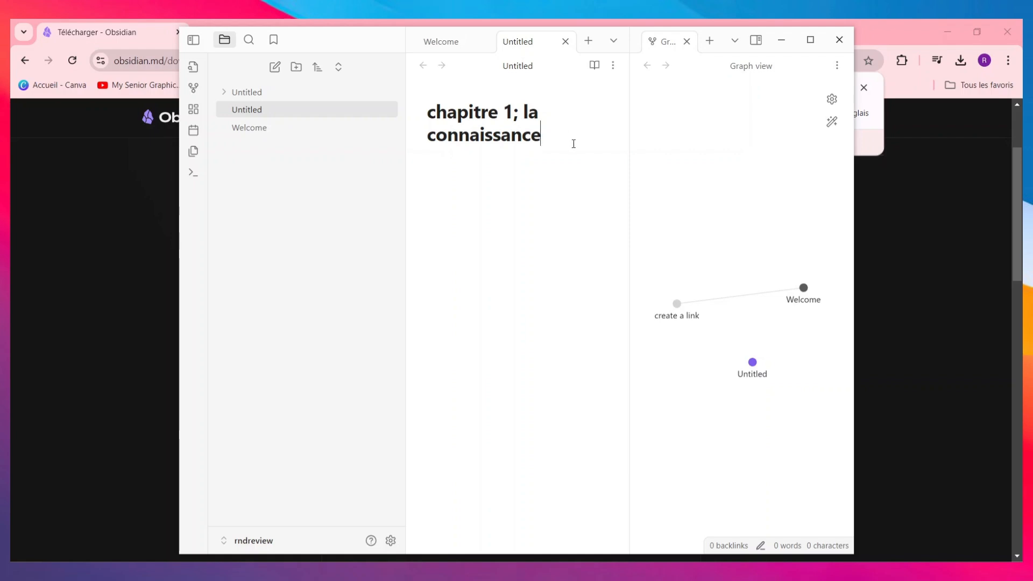
key("Return")
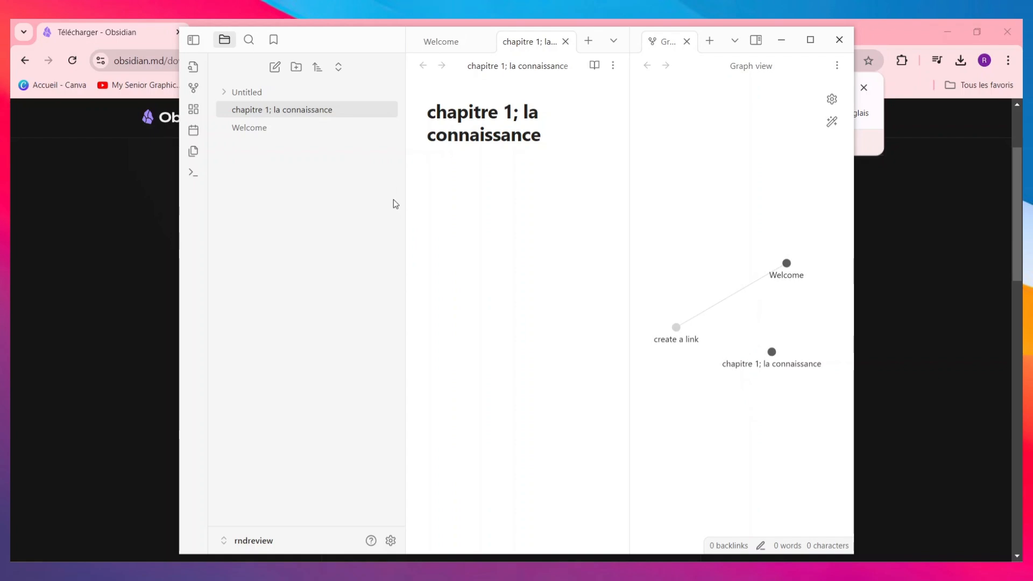
type("Le corps d'un e-mail contient toutes les informations que souhaite envoyer l'expéditeur : texte, images, liens, vidéos et/ou autres fichiers sous forme de pièces jointes, dans les limites de taille imposées par le client de messagerie. Un e-mail peut également être envoyé sans informations dans le champ du corps.")
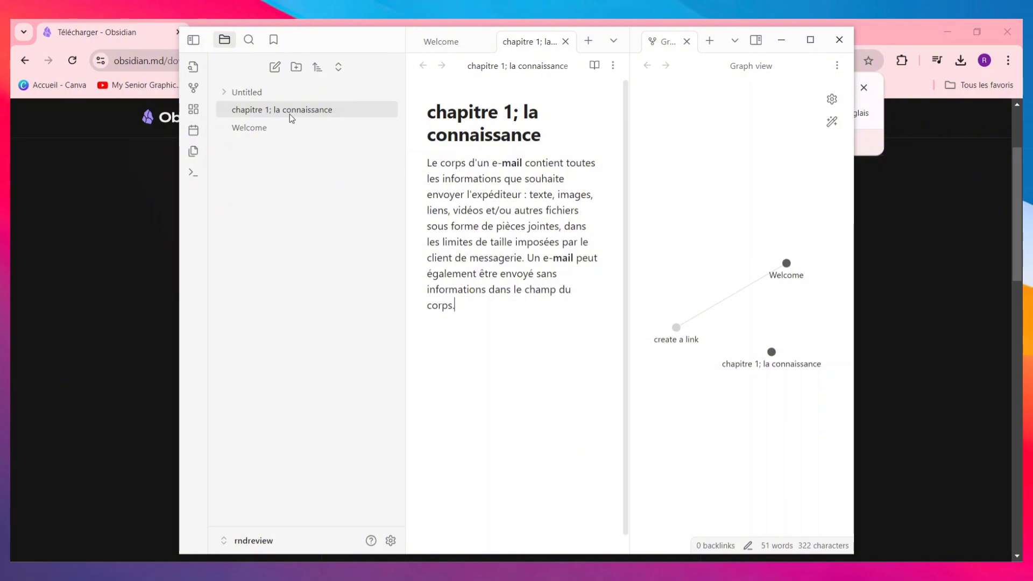
- Clear the body text of the Welcome note and rename the note "chapitre 23"
left_click(269, 90)
left_click(328, 129)
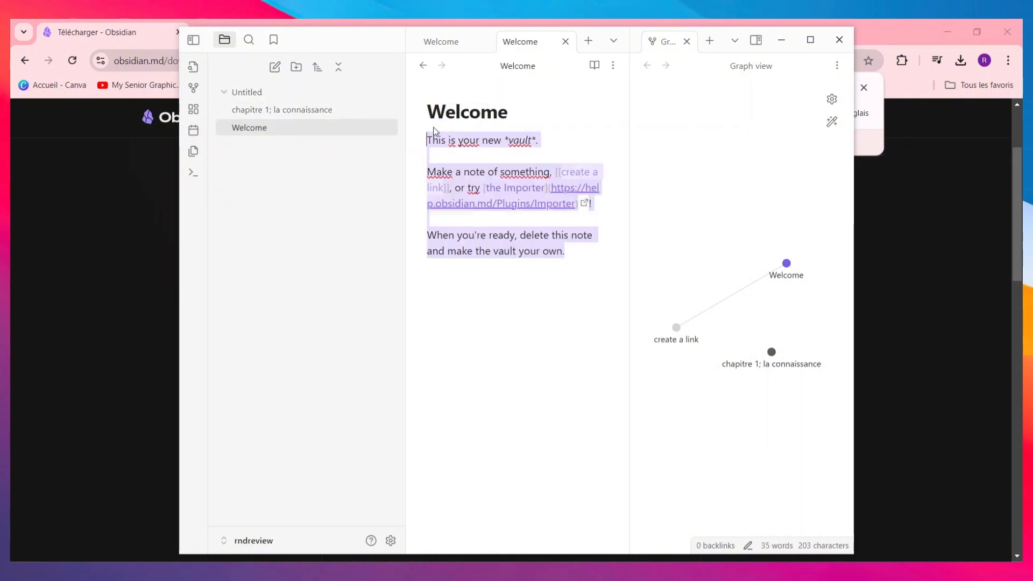
key("BackSpace")
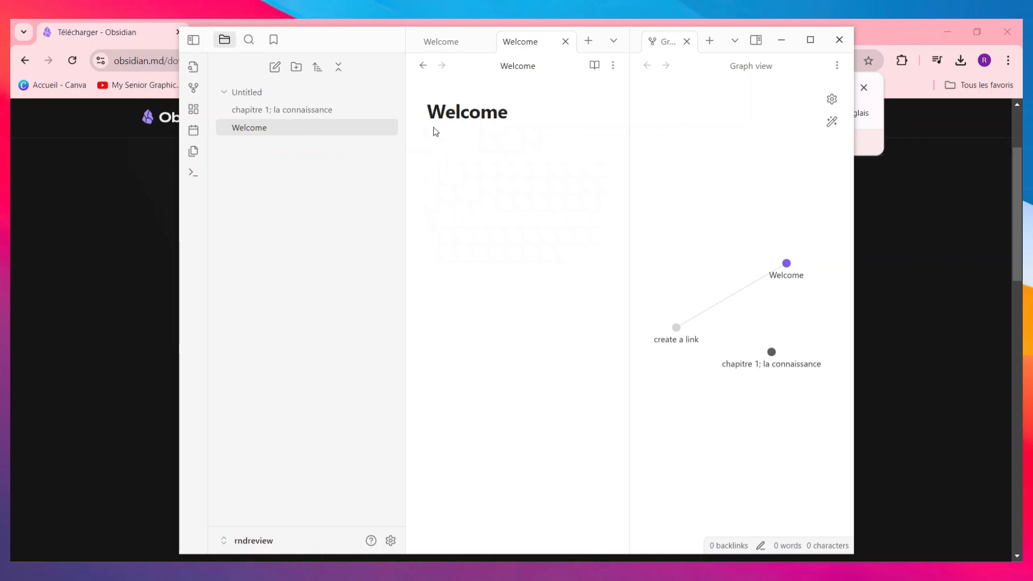
key("ctrl+a")
key("BackSpace")
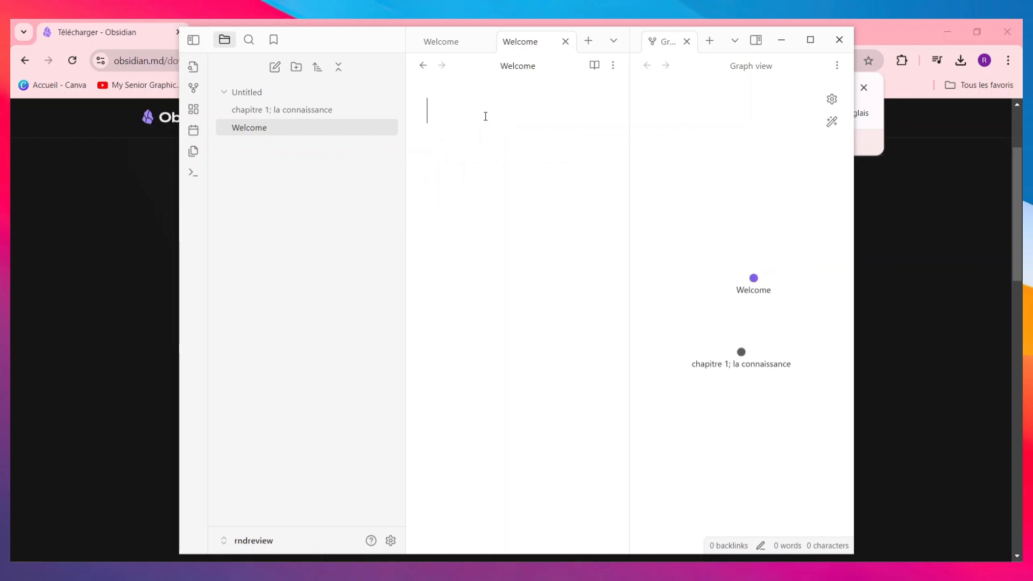
type("chapitre 23")
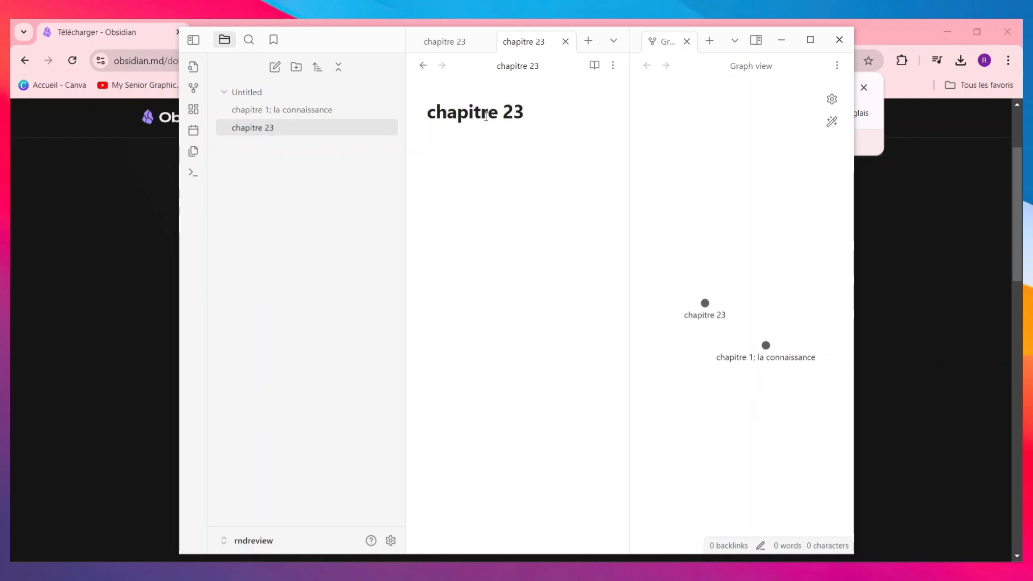
- Paste the e-mail paragraph into the chapitre 23 note and end it with an internal link to "chapitre 1; la connaissance"
left_click(508, 134)
right_click(510, 161)
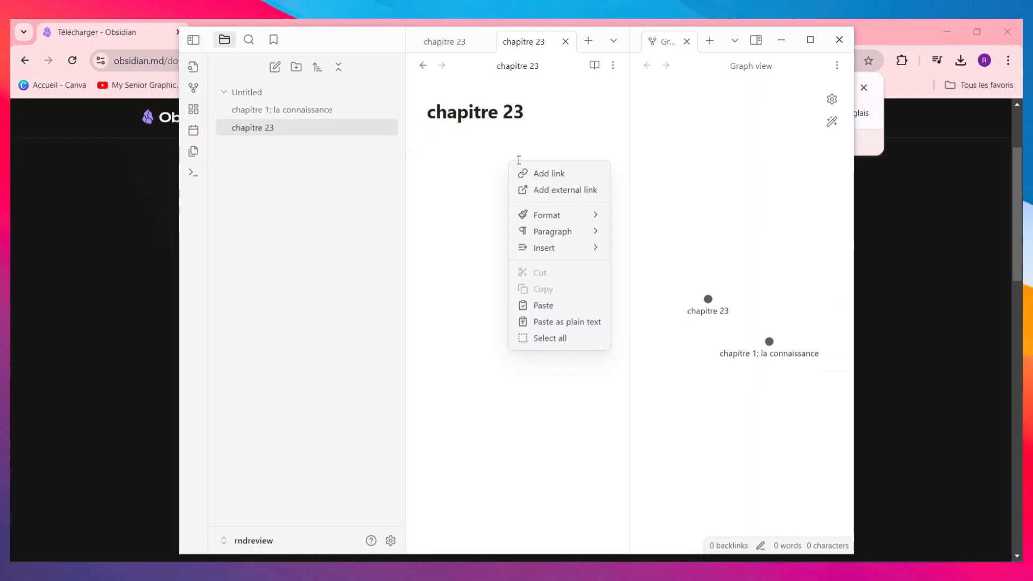
left_click(558, 322)
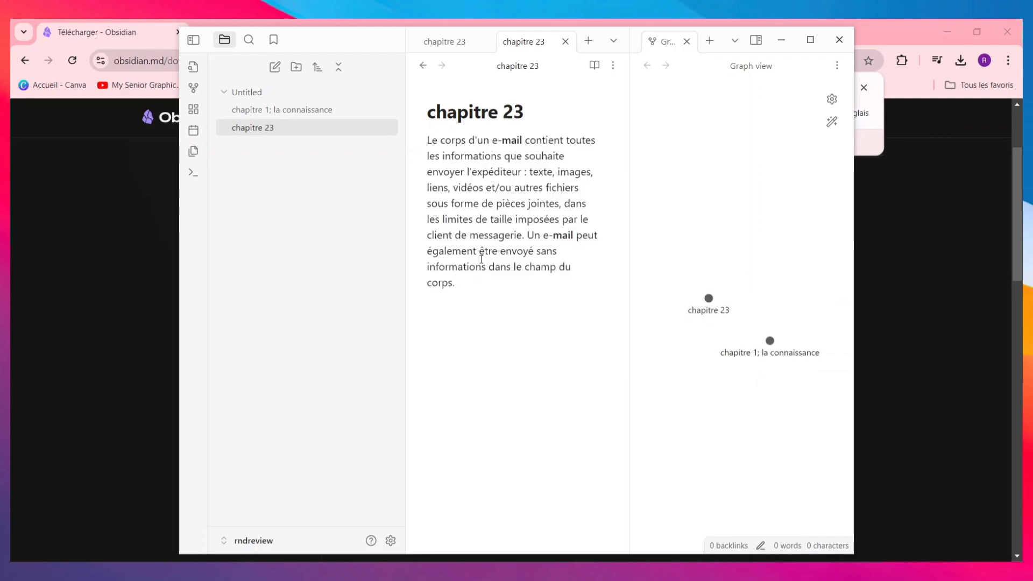
right_click(486, 277)
left_click(498, 290)
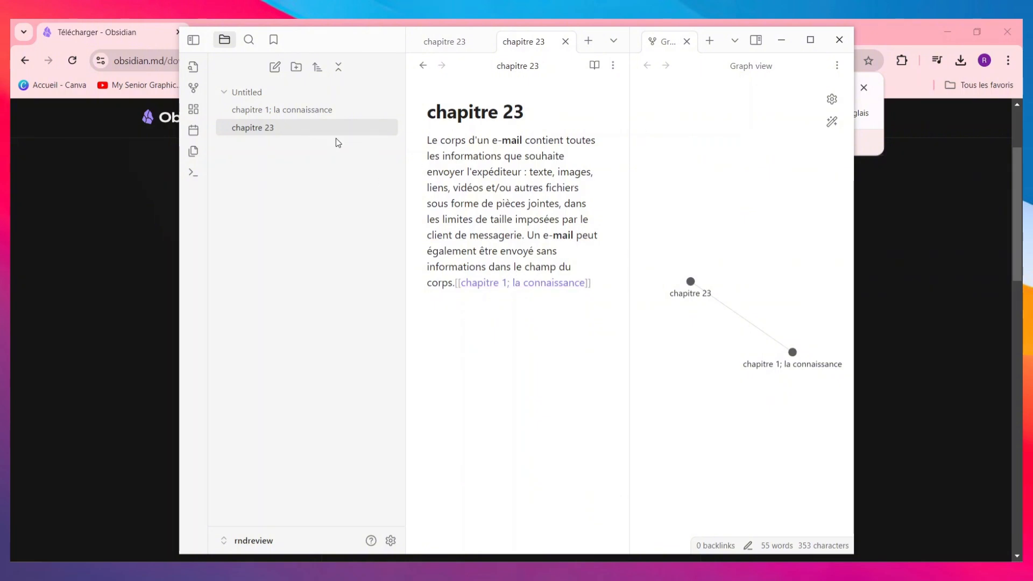
- Add an external link with the text youtube.com at the end of the "chapitre 1; la connaissance" note
left_click(305, 108)
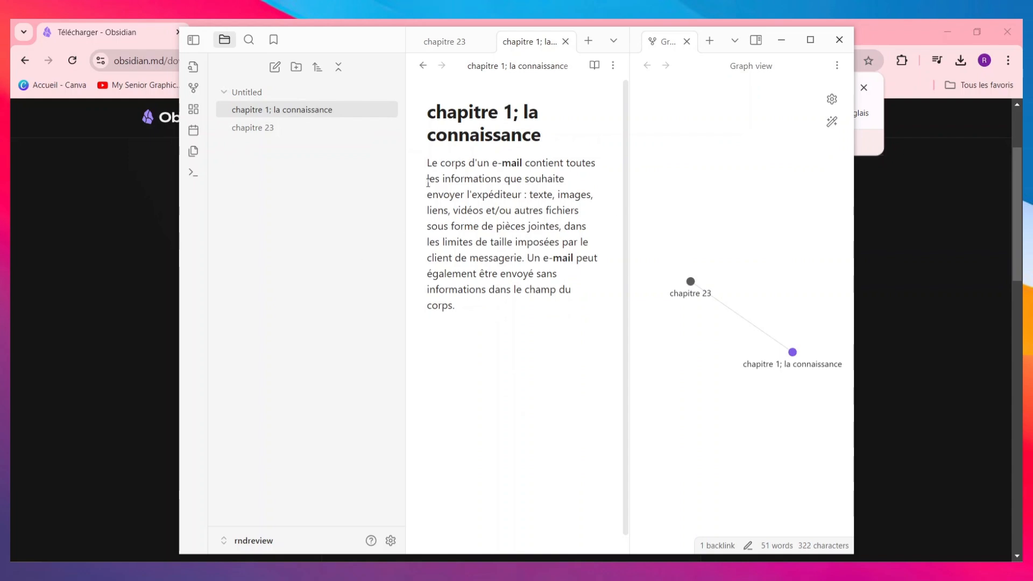
right_click(485, 311)
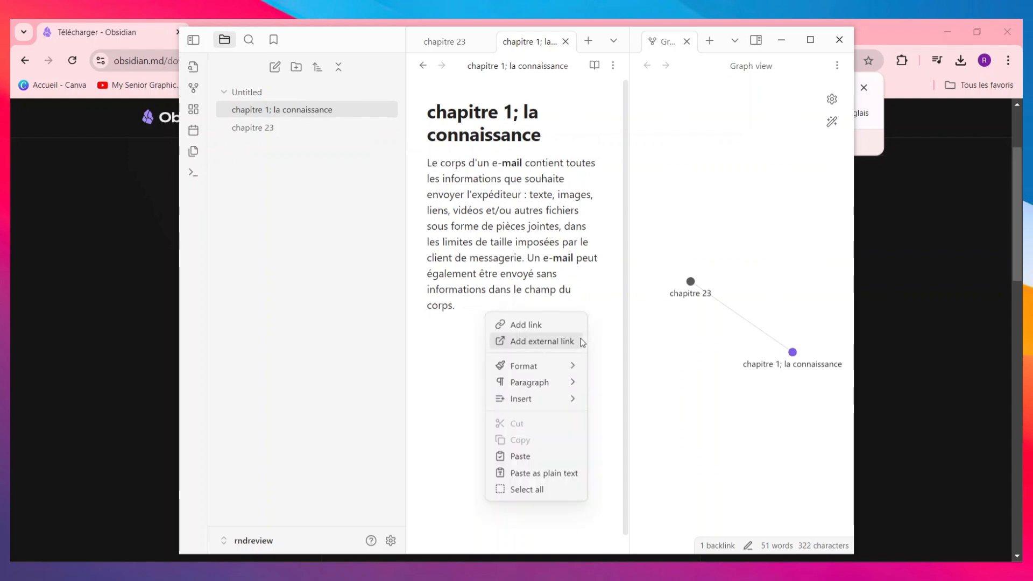
mouse_move(556, 366)
left_click(560, 346)
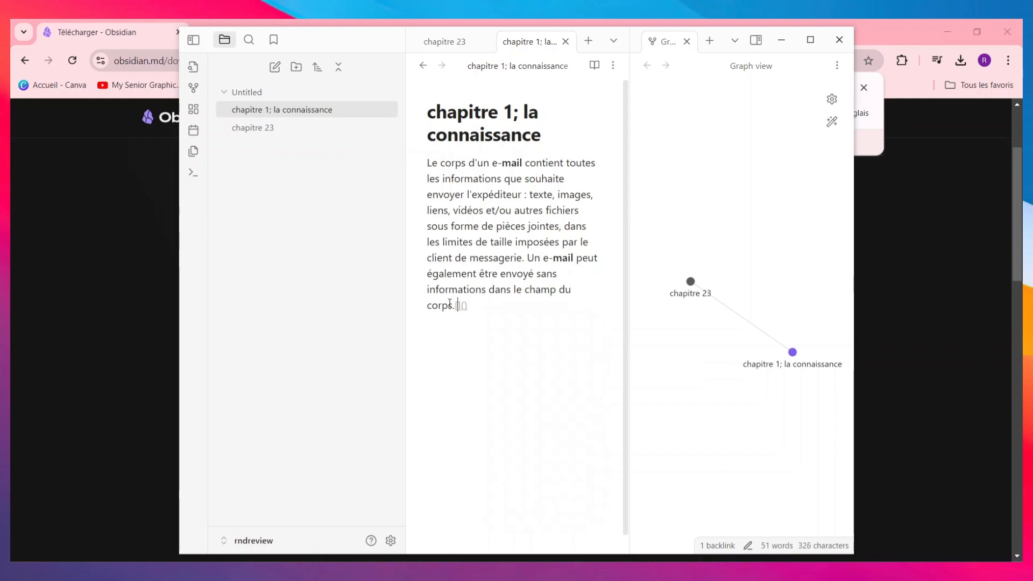
type("youtube")
type(".com")
key("End")
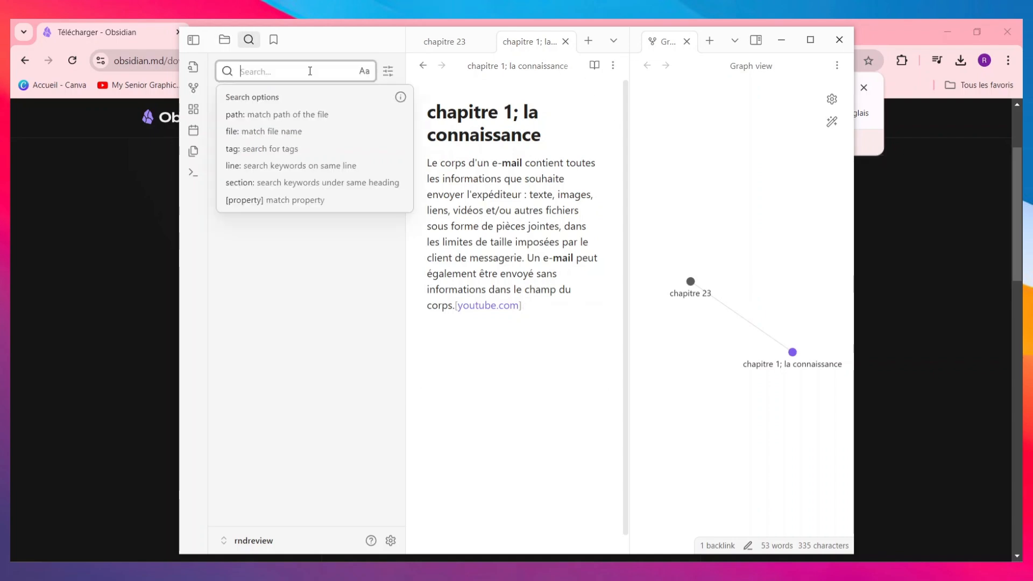
- Search the vault's notes for "cha" and clear the query
type("cha")
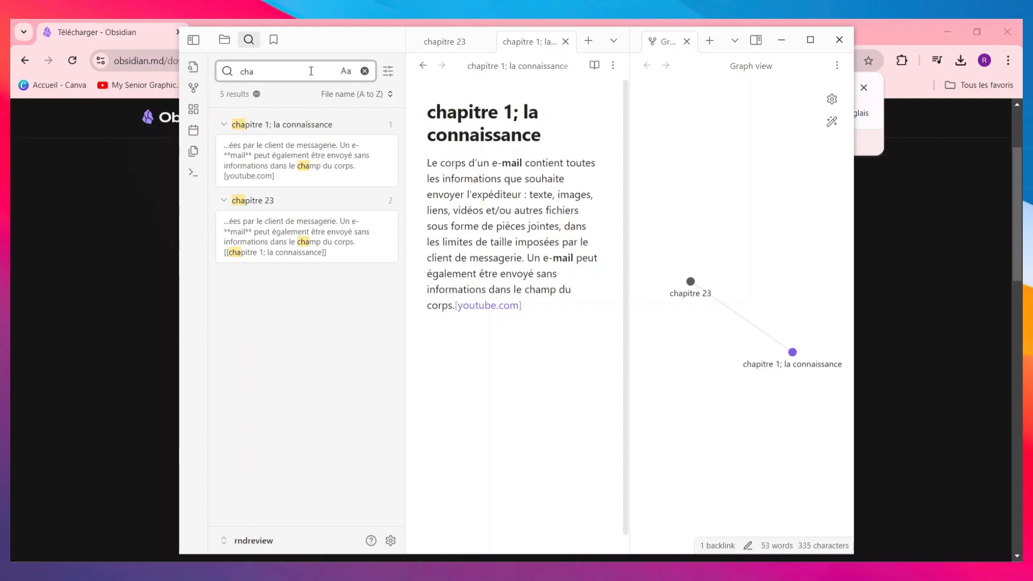
left_click(364, 70)
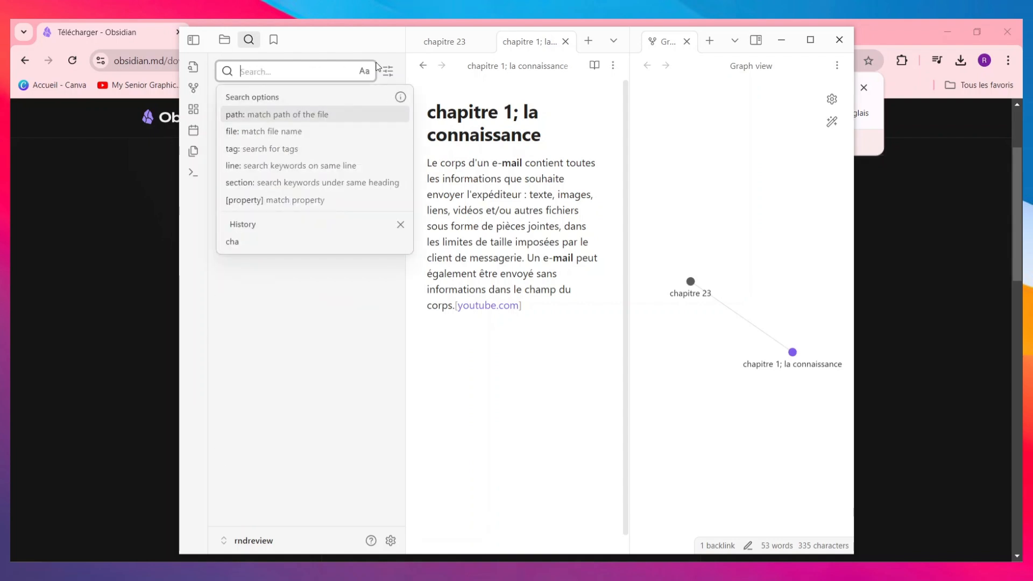
- View the vault's note graph in a maximized window and create a new canvas
left_click(193, 88)
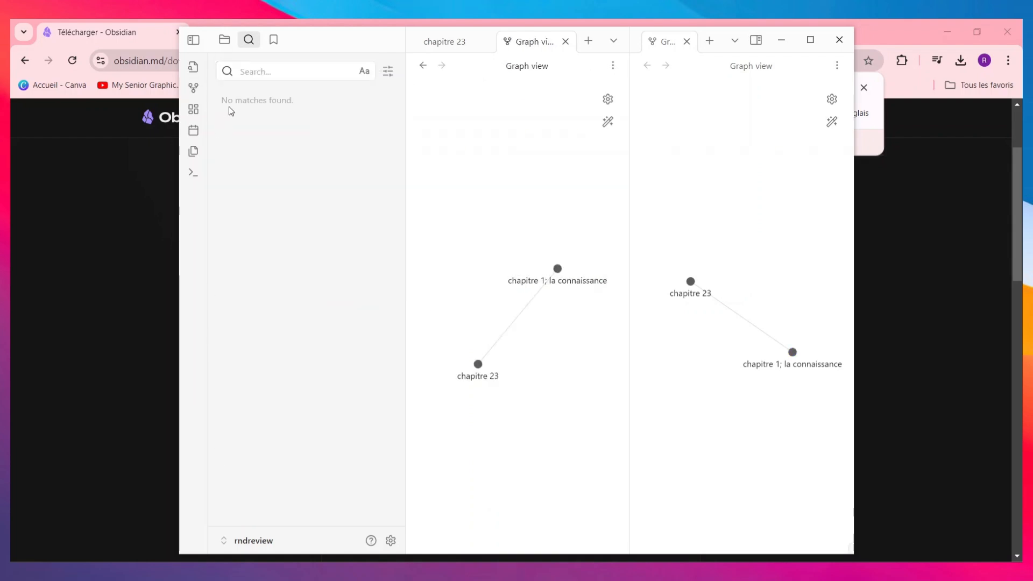
left_click(810, 40)
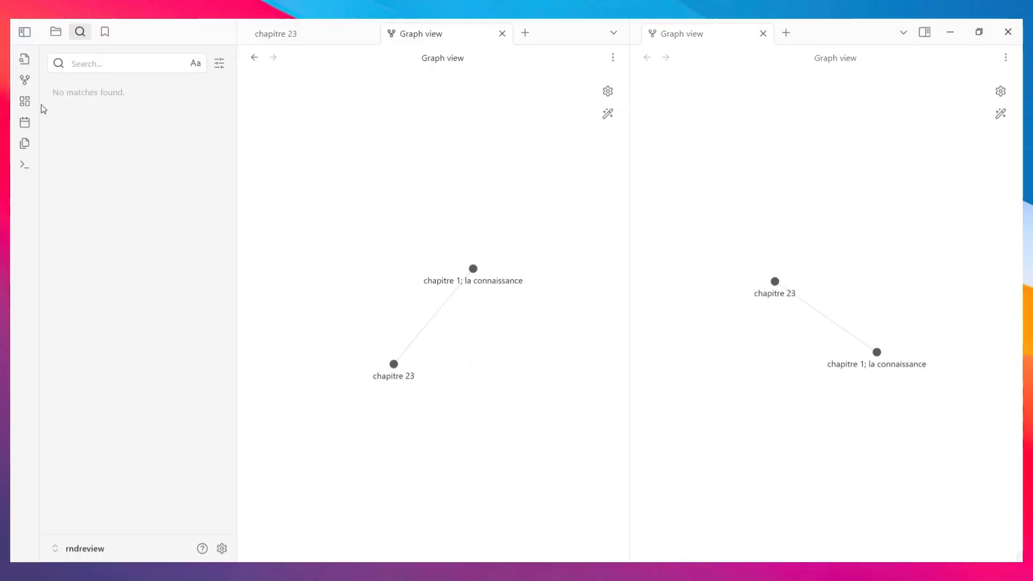
left_click(24, 101)
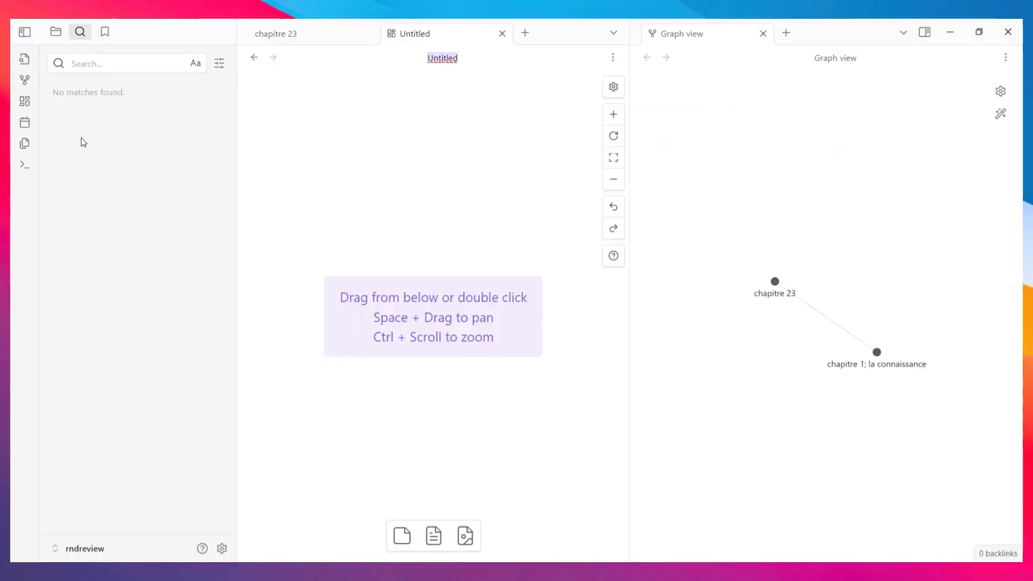
- Create a second canvas, view its picker for adding media from the vault, and dismiss the picker without adding anything
left_click(24, 102)
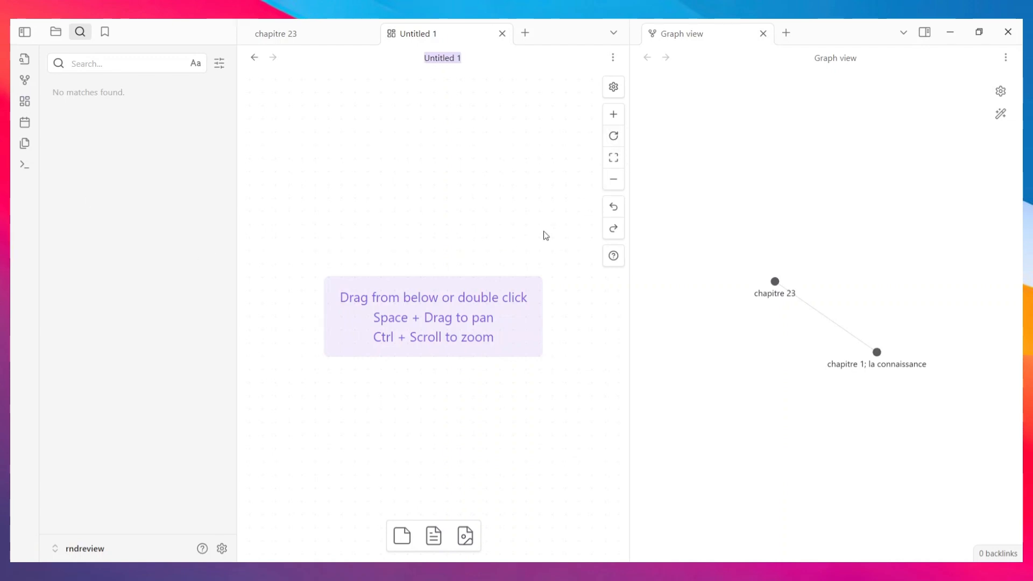
left_click(463, 542)
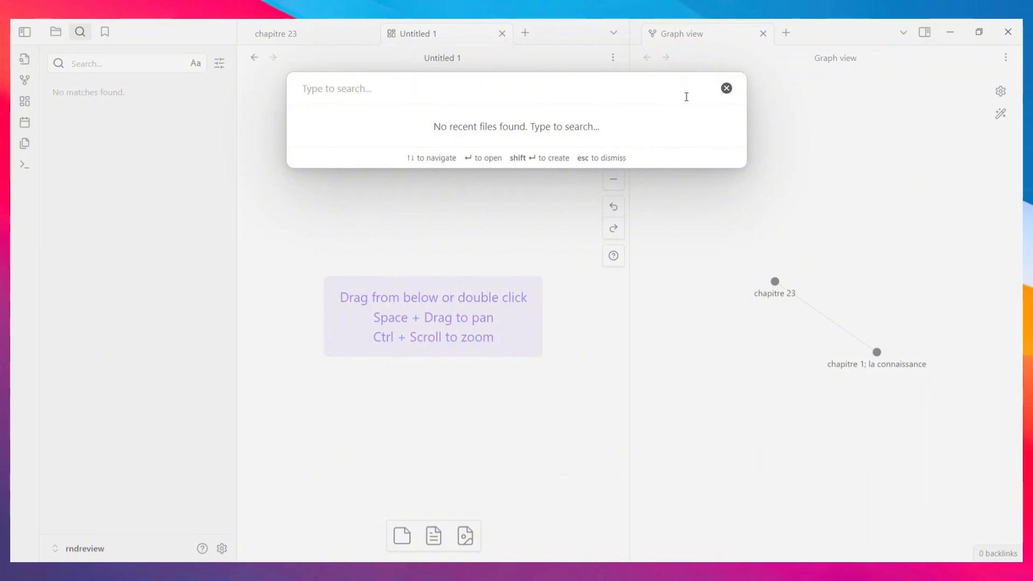
left_click(727, 87)
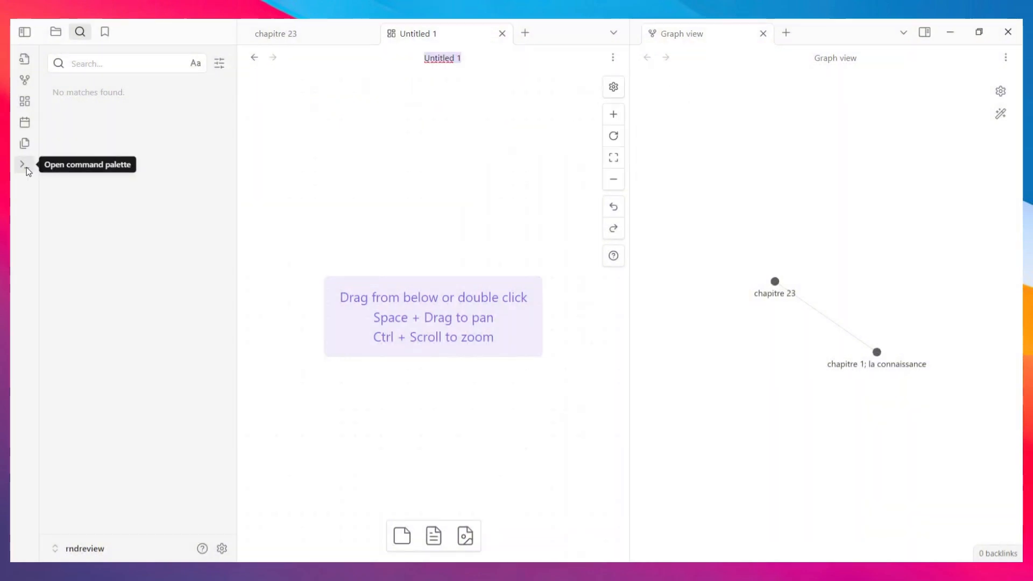
- Browse the available commands in the command palette and close it without running any
left_click(23, 164)
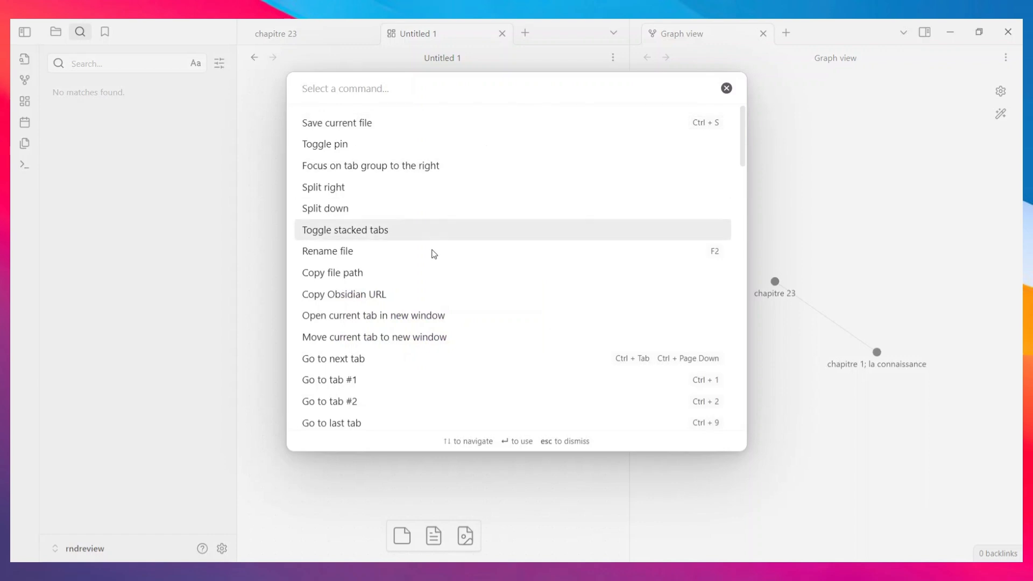
scroll(444, 238, "down", 1)
scroll(444, 236, "down", 10)
scroll(442, 225, "up", 10)
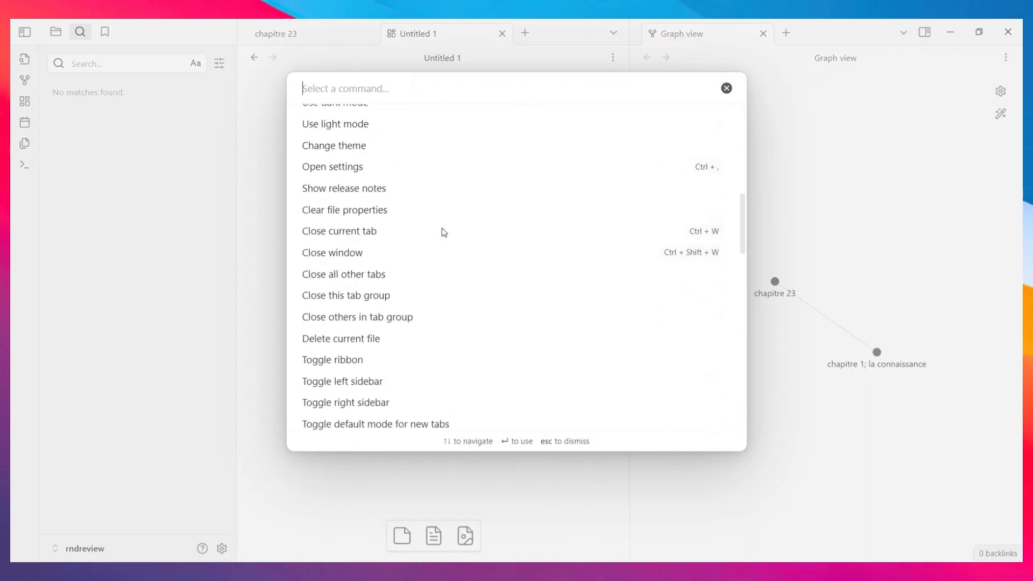
scroll(439, 224, "up", 1)
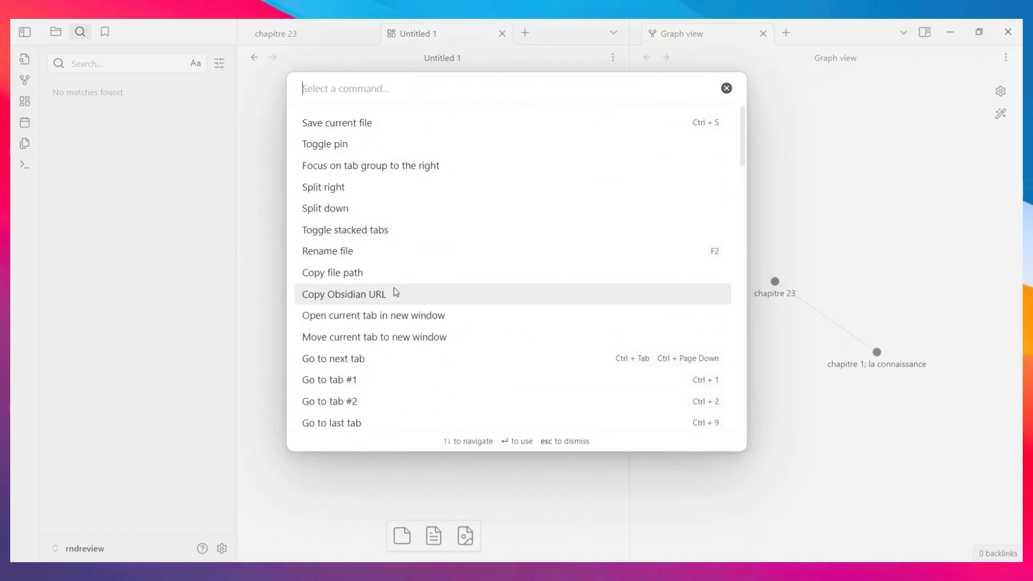
scroll(395, 286, "down", 6)
scroll(395, 286, "up", 6)
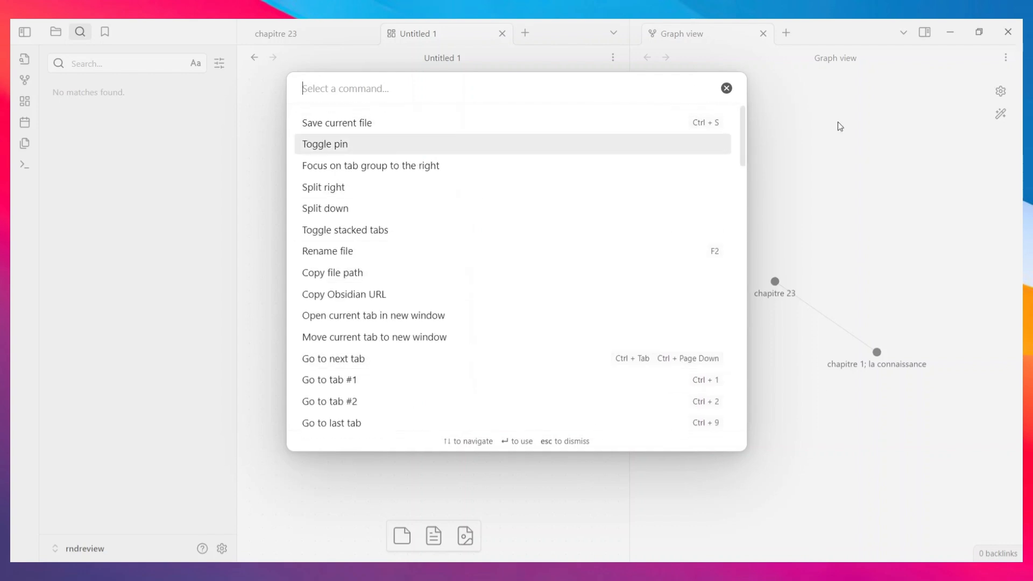
left_click(730, 87)
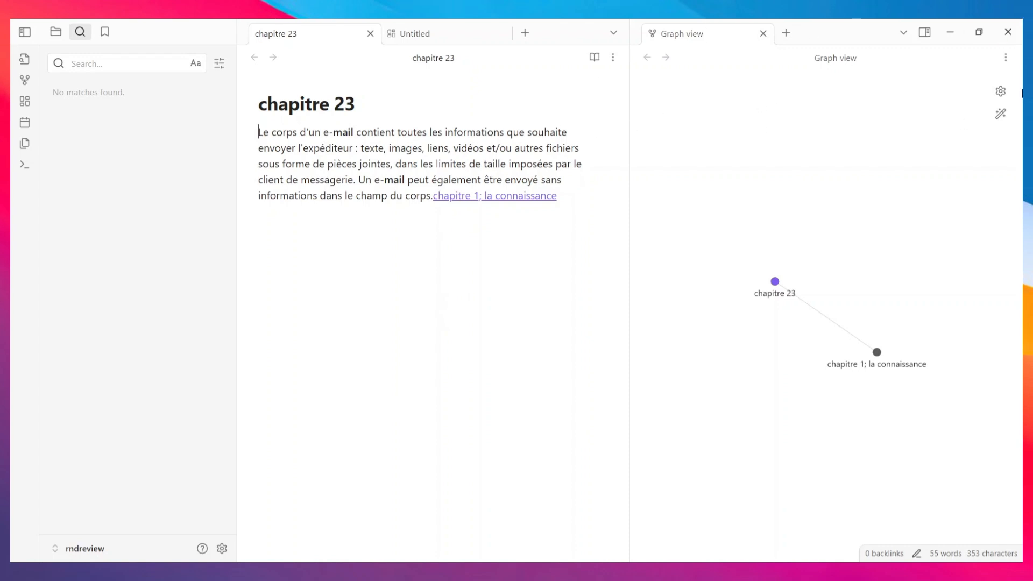
- Open the graph view's settings and look over the additional options for the chapitre 23 note
left_click(1000, 91)
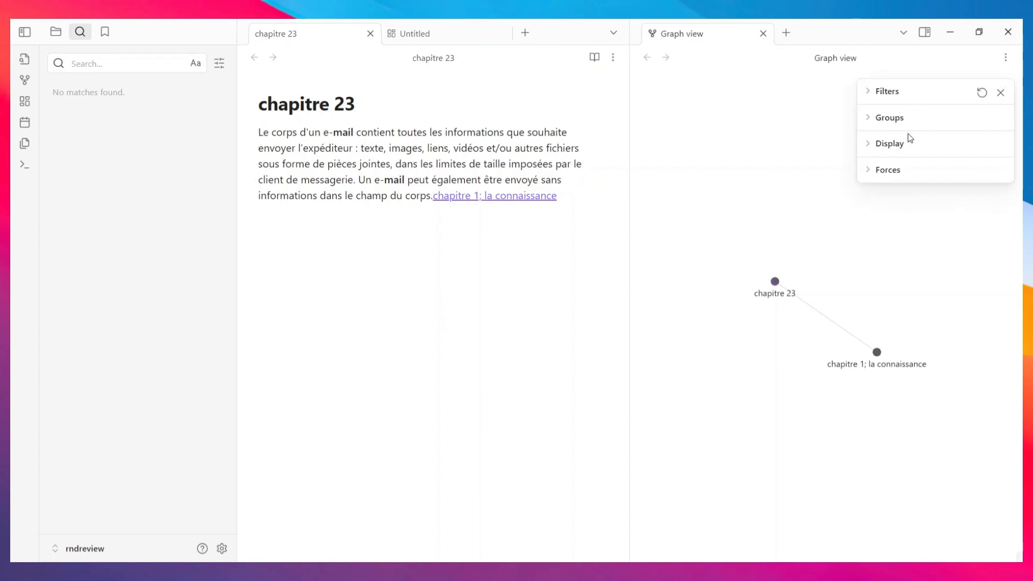
left_click(613, 57)
left_click(468, 254)
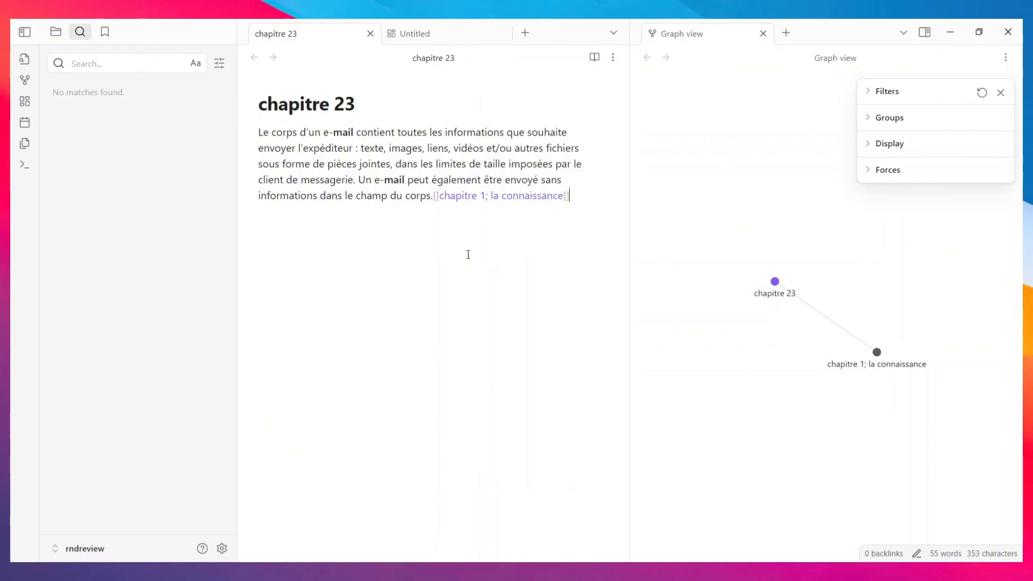
left_click(613, 57)
left_click(454, 232)
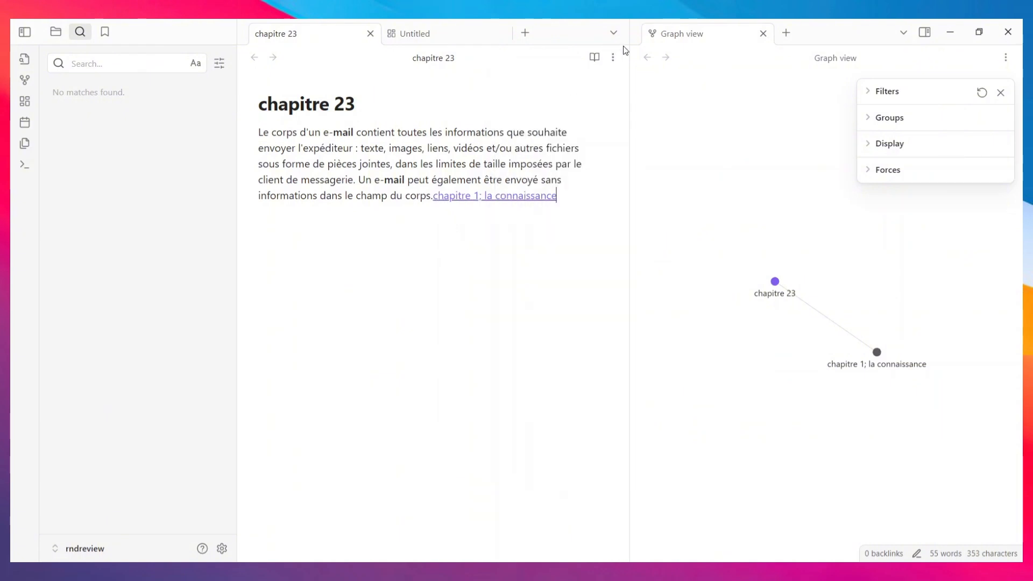
- Review the PDF export settings for the chapitre 23 note and close them without exporting
left_click(613, 57)
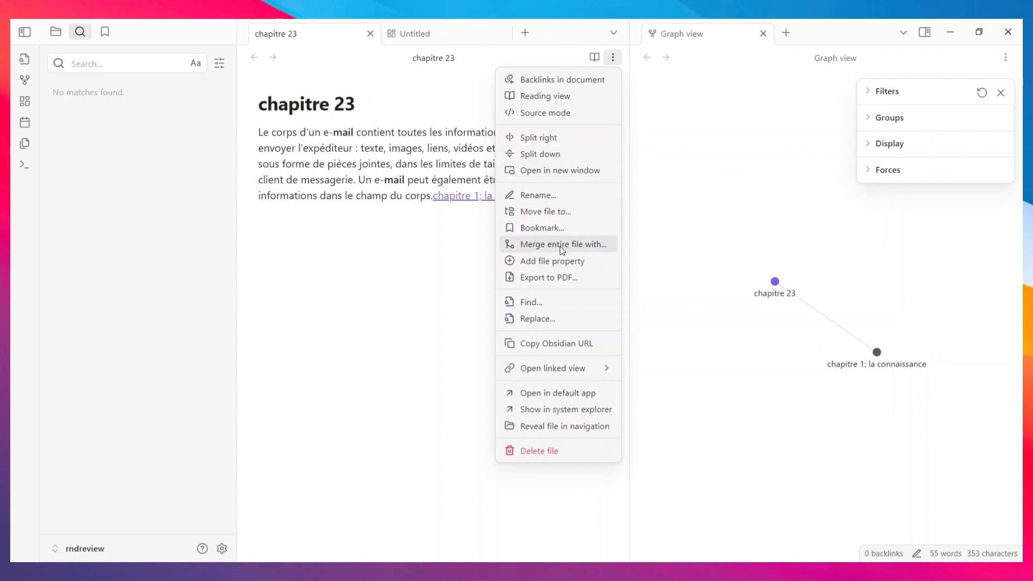
left_click(563, 279)
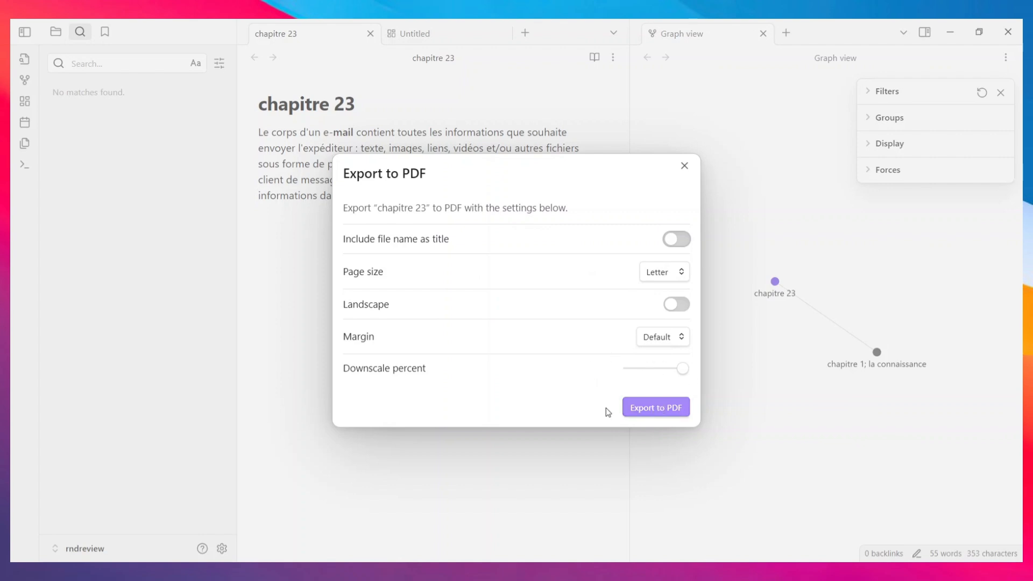
left_click(709, 176)
- Show the vault's file list beside the chapitre 23 note and close the vault window
left_click(613, 57)
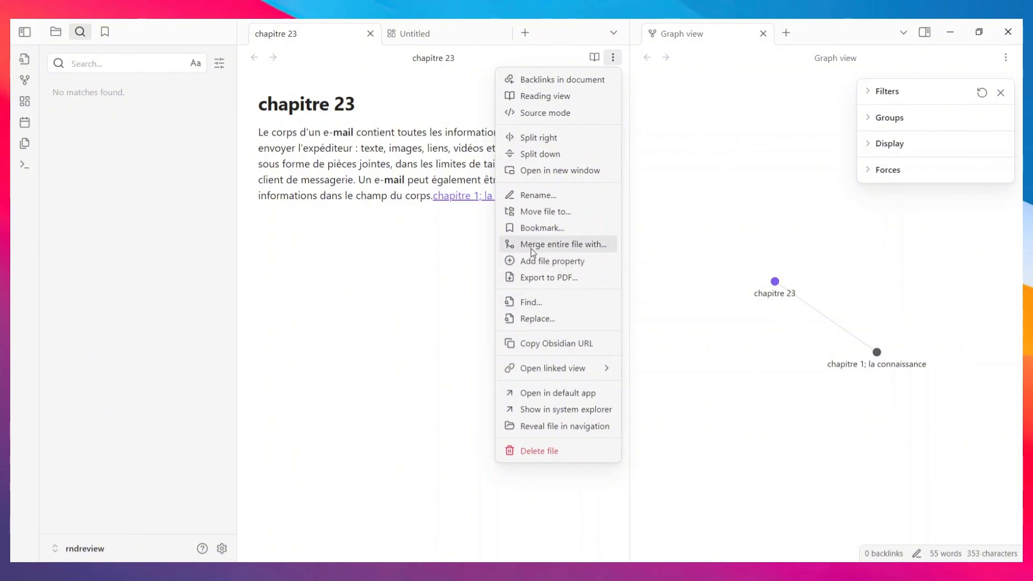
left_click(56, 32)
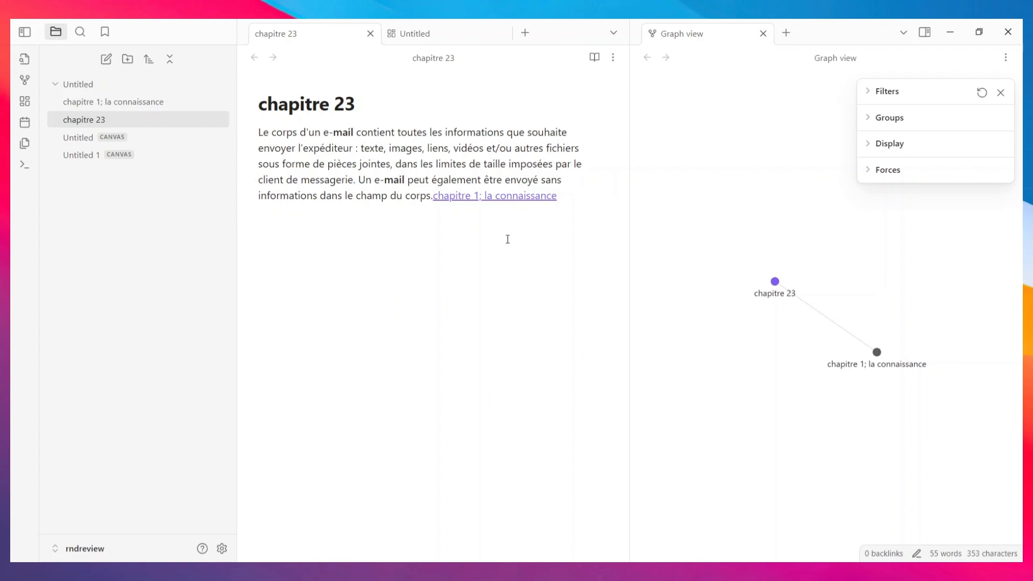
left_click(392, 230)
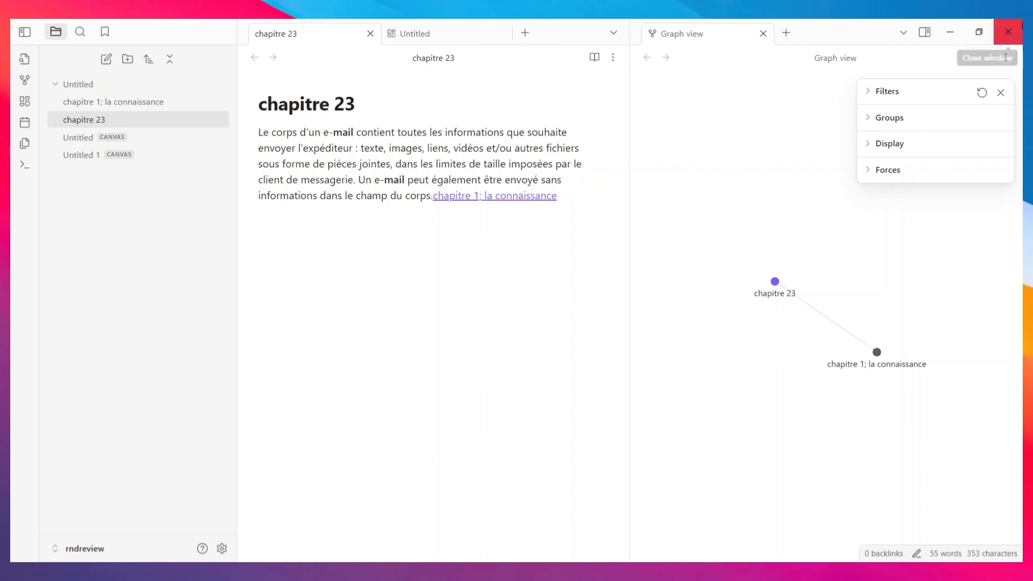
left_click(1007, 32)
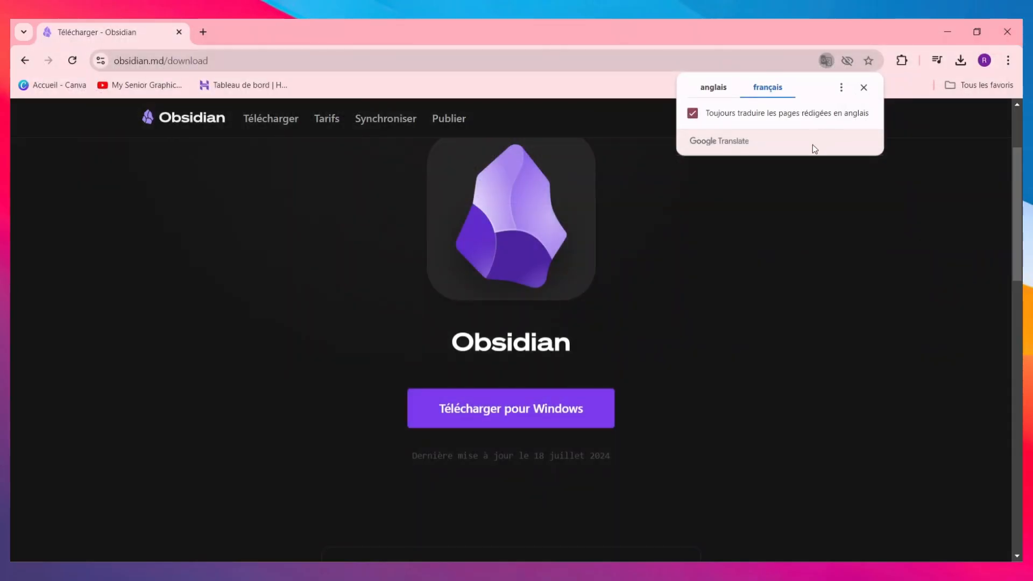